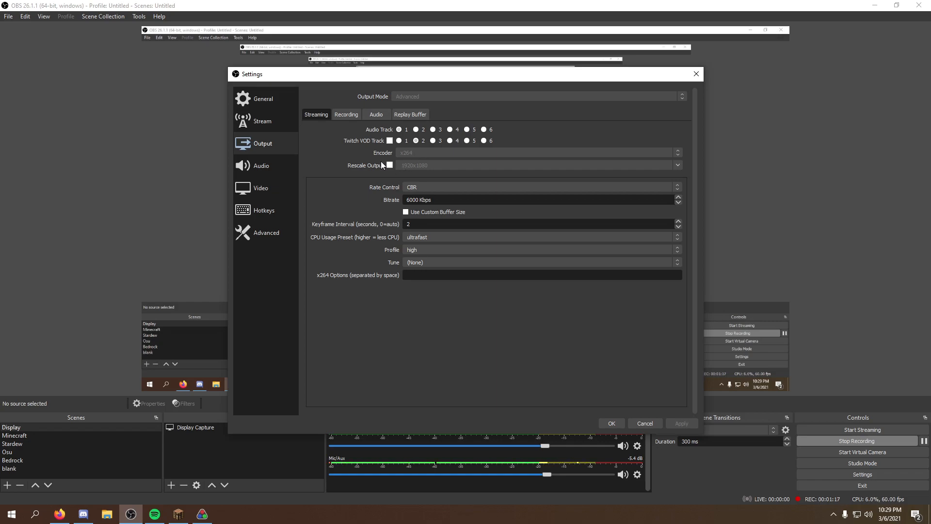
- Review the streaming and recording output settings, including bitrate, rate control, CRF and encoder preset
left_click_drag(431, 200, 402, 200)
left_click(391, 199)
left_click(345, 116)
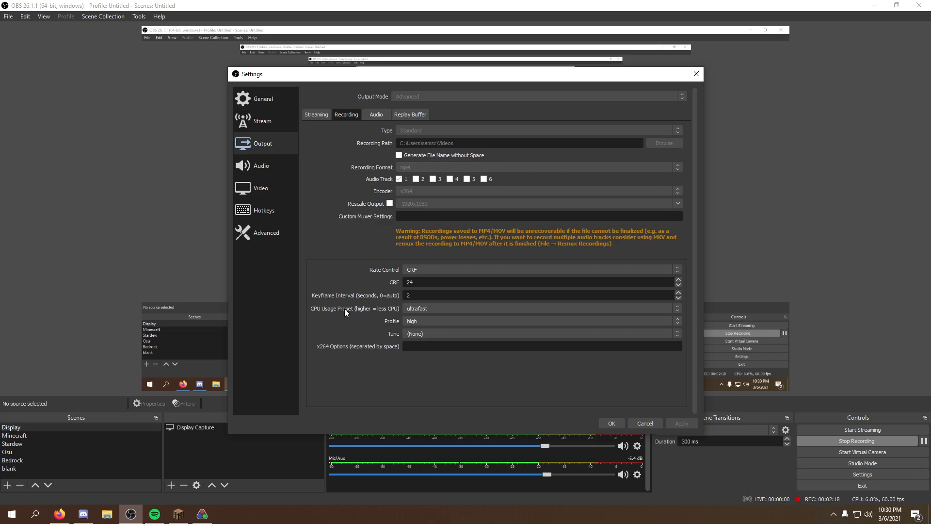
left_click(438, 305)
left_click(406, 316)
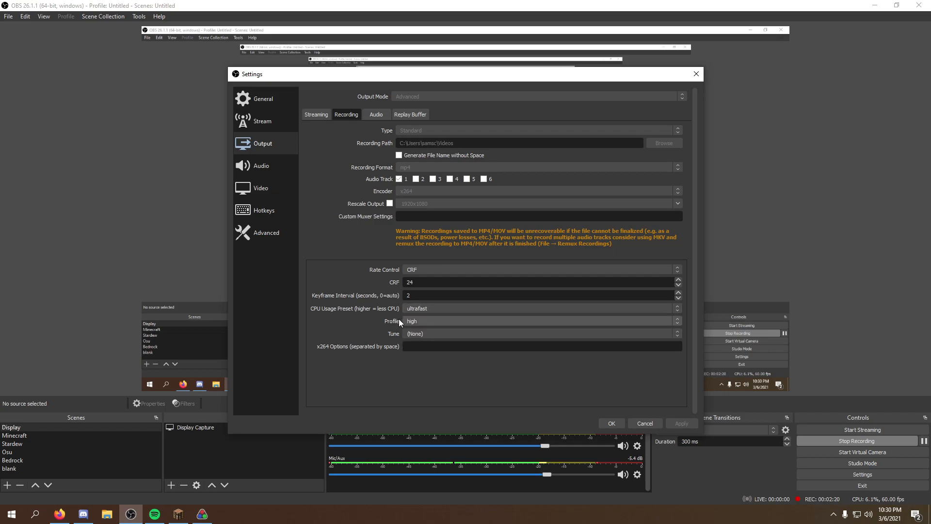
left_click(379, 115)
left_click(403, 115)
left_click(376, 115)
left_click(345, 114)
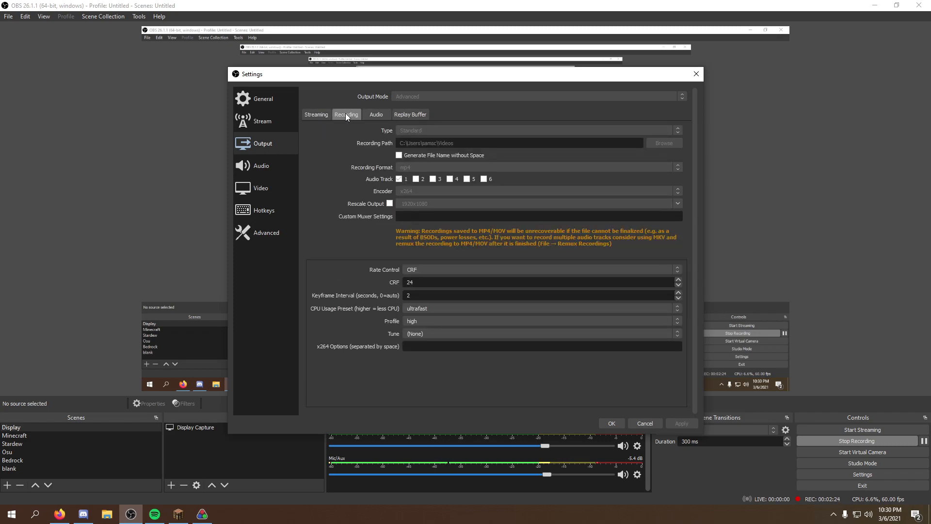
- Browse the Audio, Video, Hotkeys and Advanced settings pages
left_click(245, 162)
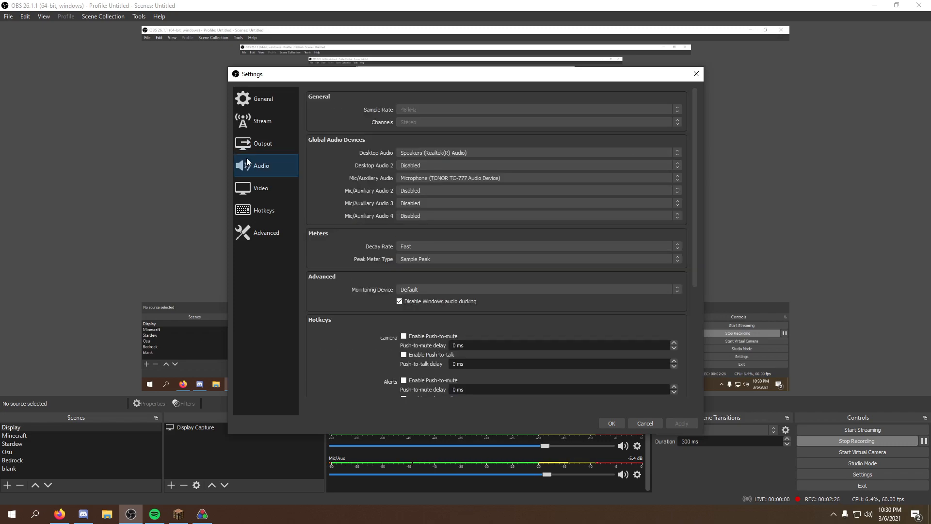
scroll(327, 287, "down", 3)
scroll(327, 287, "up", 3)
left_click(257, 188)
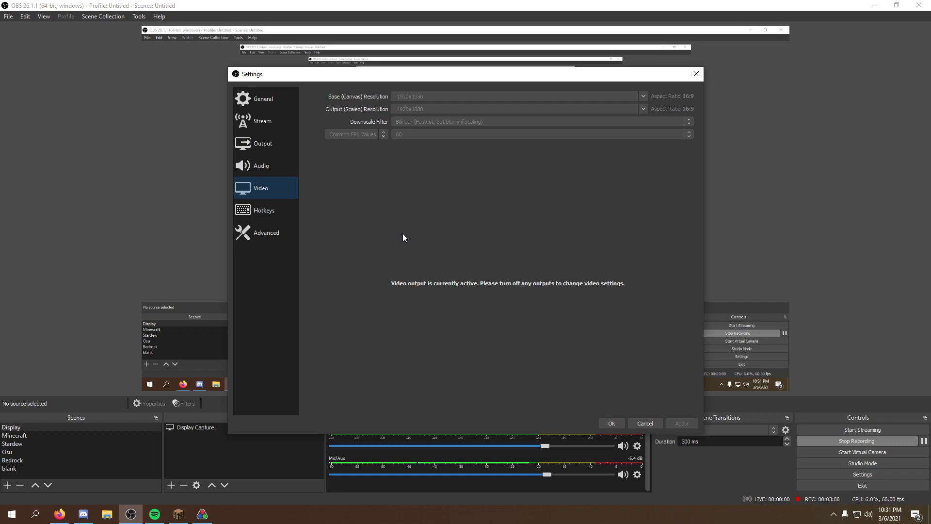
left_click(266, 211)
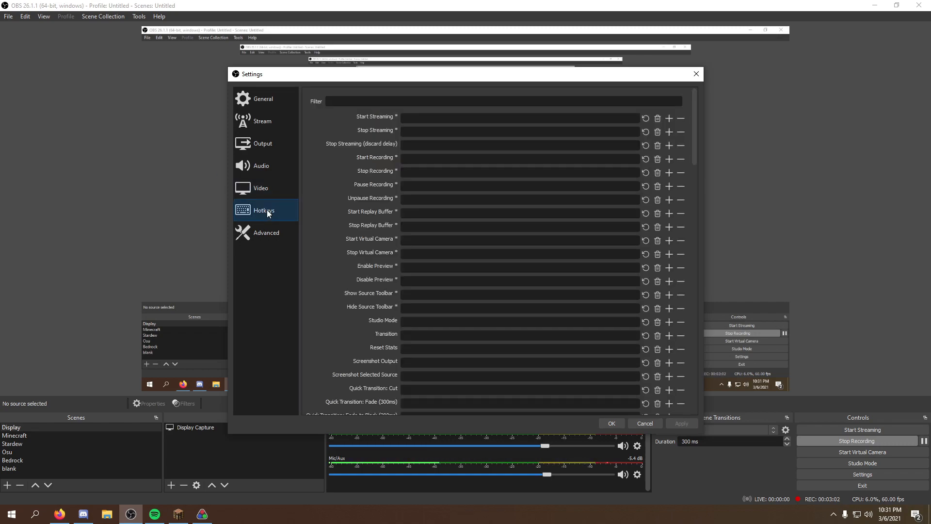
scroll(313, 170, "down", 15)
scroll(321, 253, "down", 5)
scroll(315, 228, "up", 20)
left_click(270, 233)
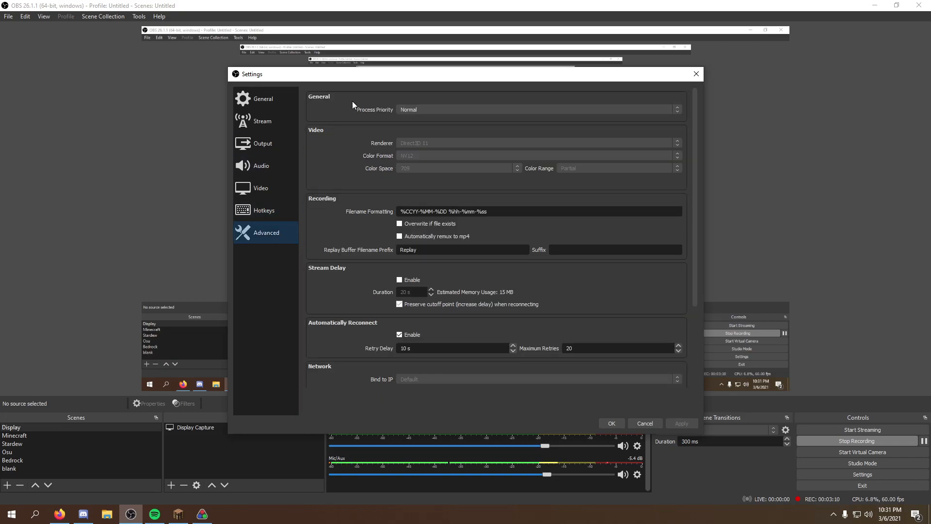
- Set the Process Priority in the advanced settings to Normal
left_click(403, 108)
left_click(403, 105)
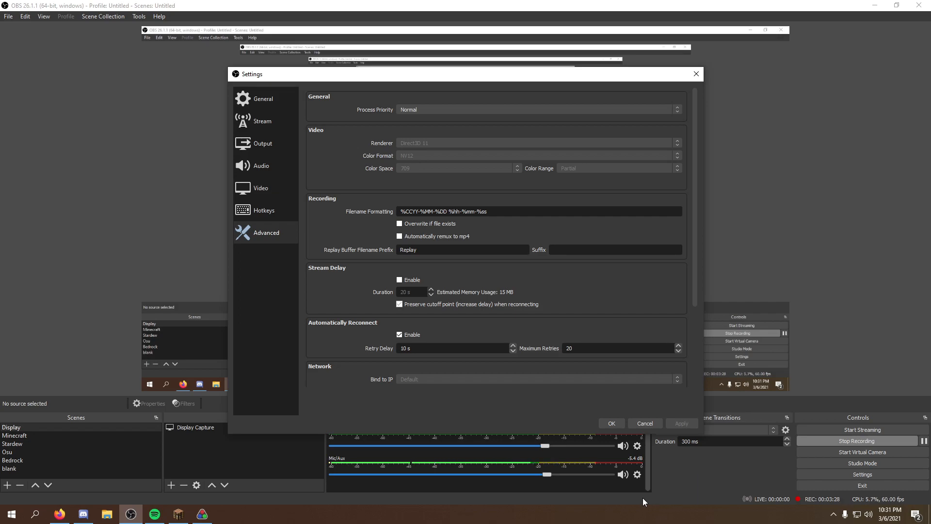
left_click(407, 110)
left_click(435, 109)
left_click(417, 106)
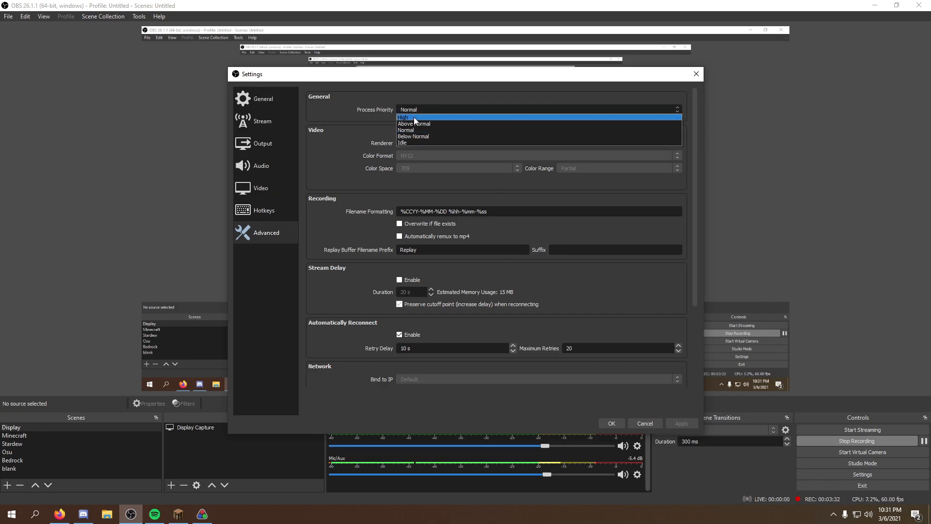
left_click(405, 131)
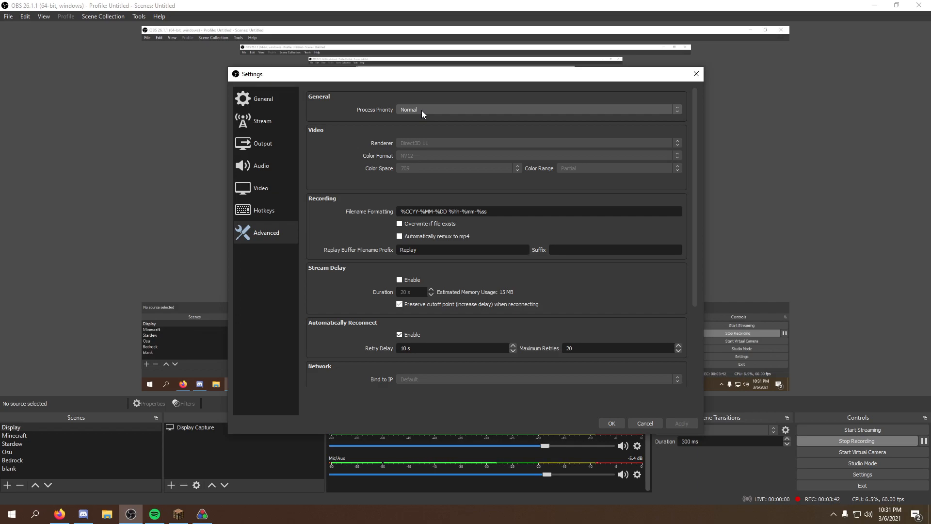
- Page through the General, Output, Audio, Video and Hotkeys settings and close the settings dialog
left_click(275, 103)
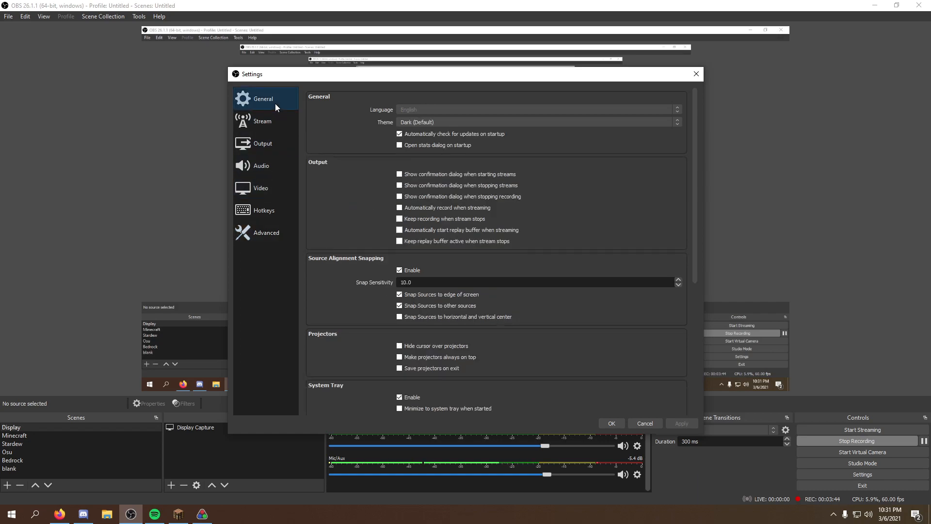
left_click(275, 141)
left_click(273, 163)
left_click(270, 183)
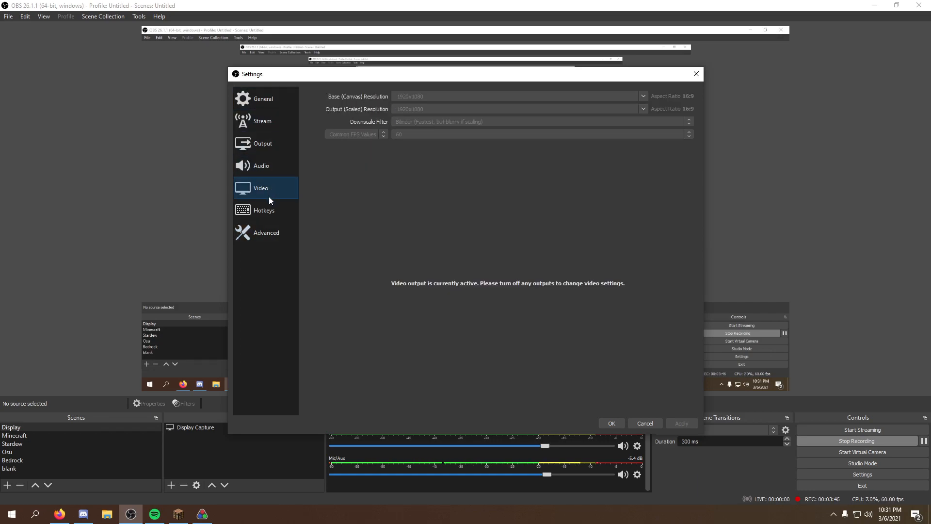
left_click(269, 209)
left_click(608, 425)
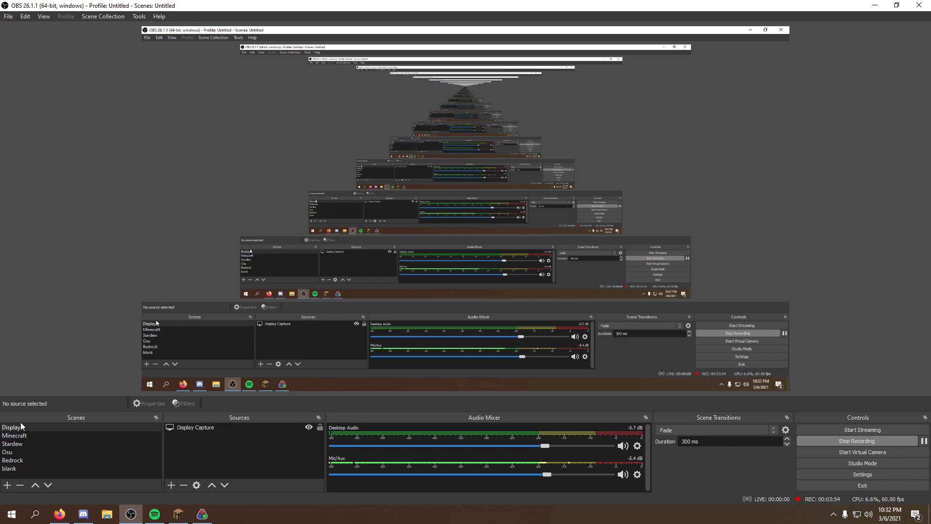
- Disable the preview from its context menu and re-enable it
right_click(398, 155)
left_click(452, 162)
left_click(465, 212)
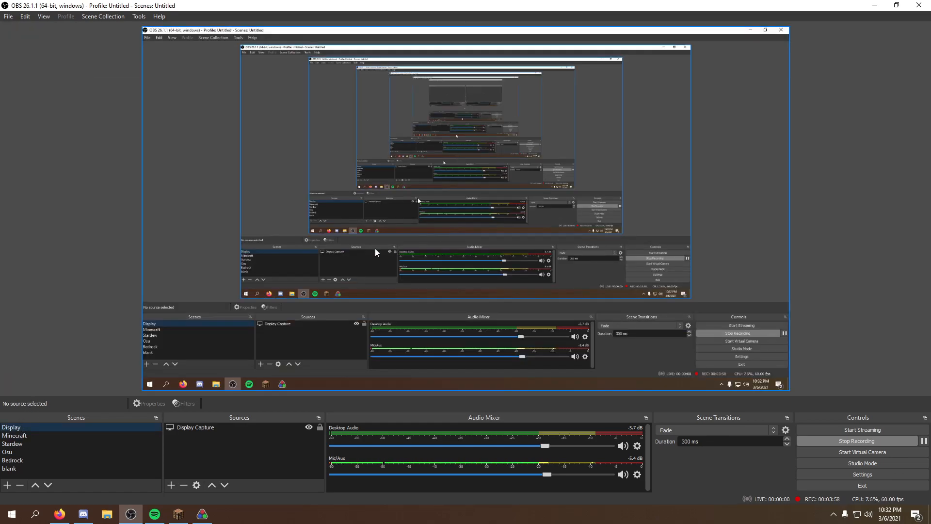
right_click(454, 216)
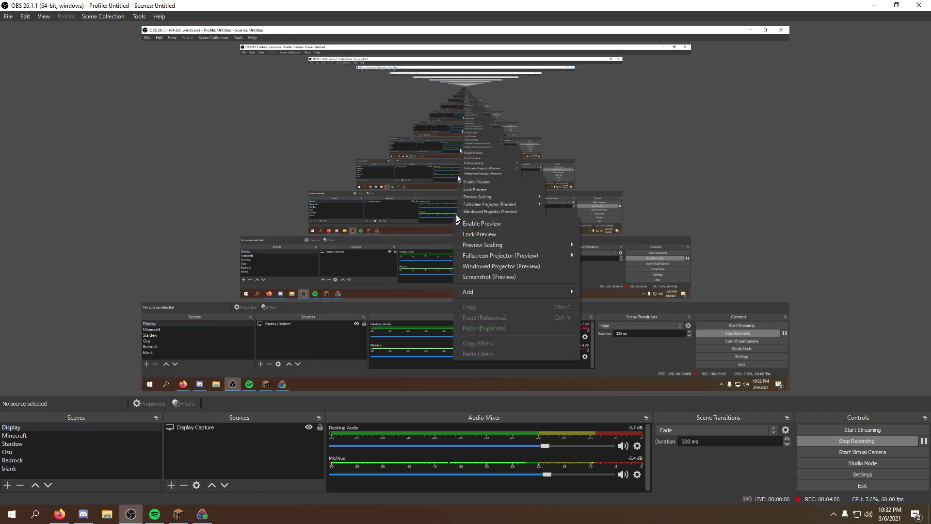
left_click(481, 219)
left_click(451, 214)
right_click(452, 211)
left_click(472, 215)
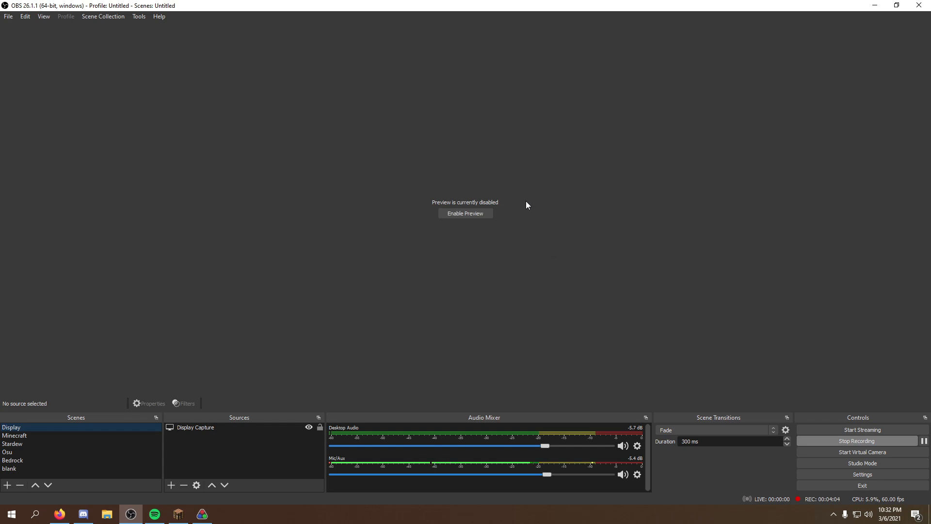
left_click(465, 214)
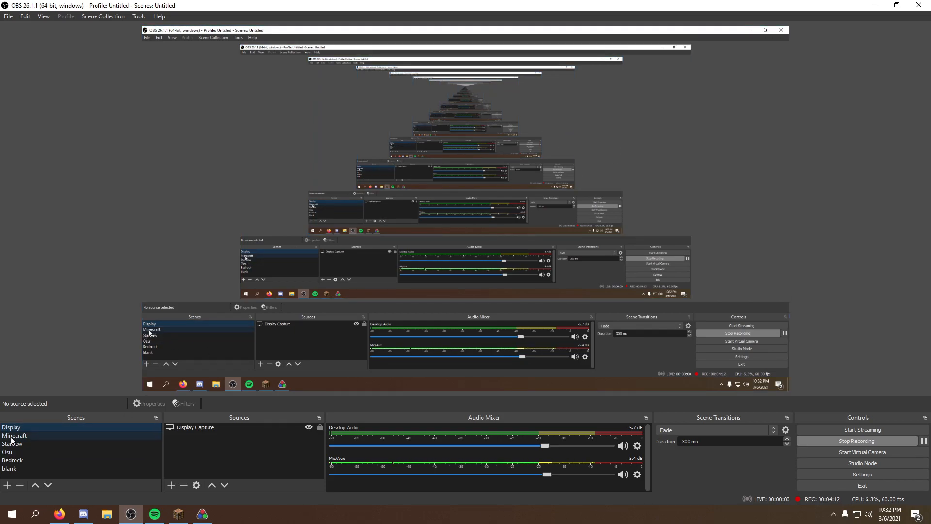
- Add the existing Moincraft game capture source to the Display scene
left_click(171, 485)
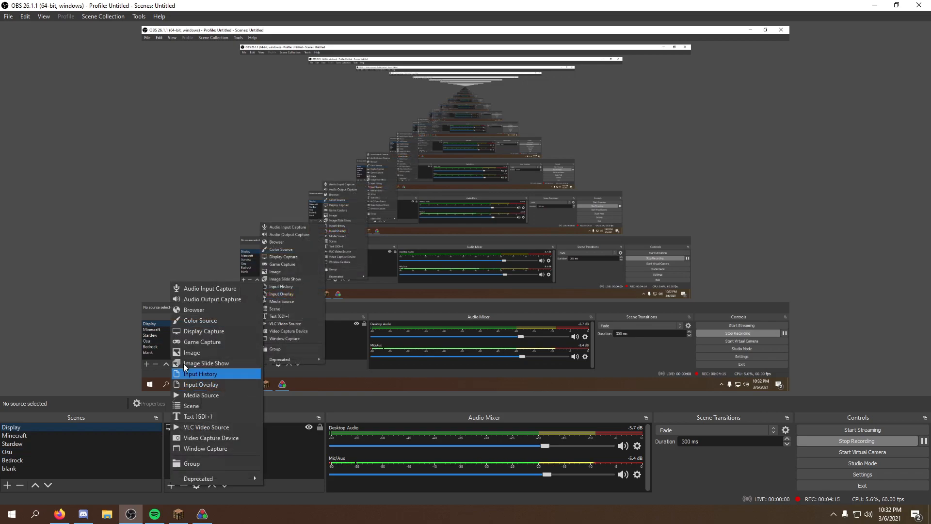
left_click(206, 341)
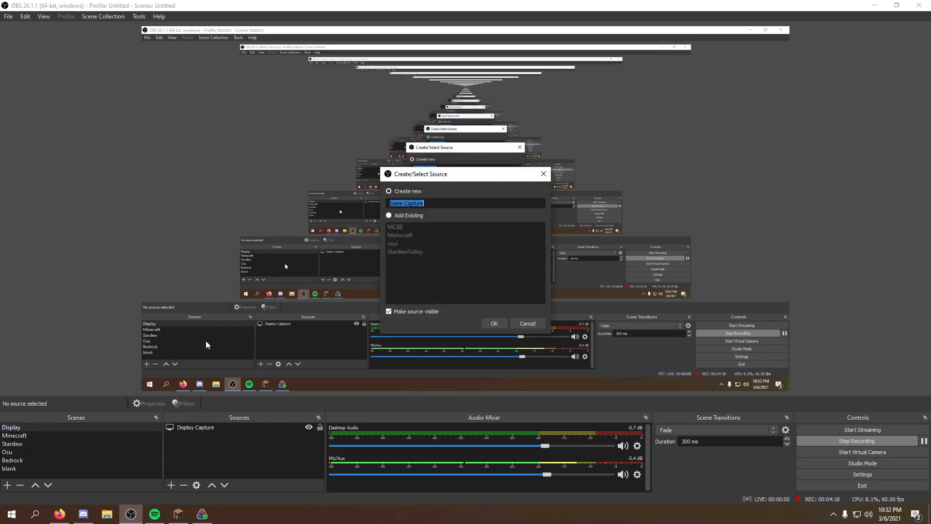
left_click(389, 216)
left_click(397, 235)
left_click(500, 323)
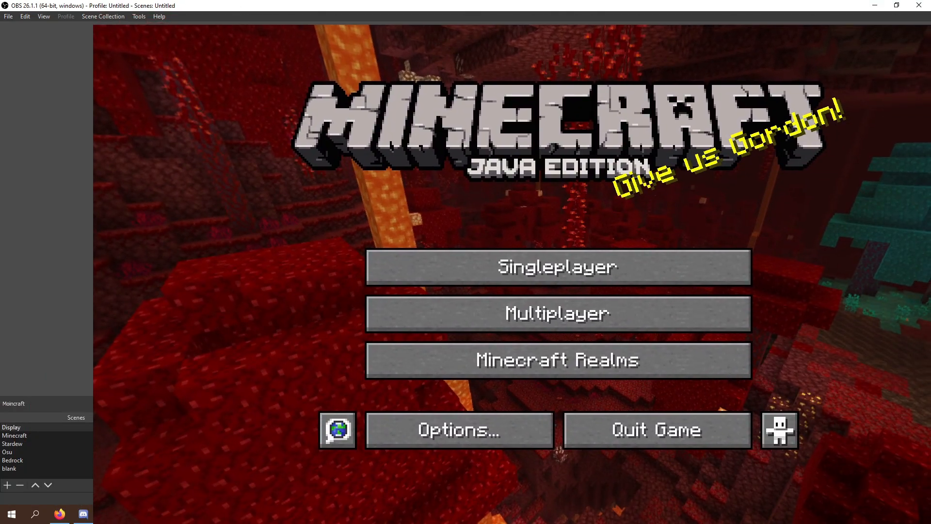
- Resize and position the Moincraft capture in the preview
left_click_drag(207, 44, 407, 159)
left_click_drag(510, 233, 338, 148)
left_click(200, 441)
left_click(199, 438)
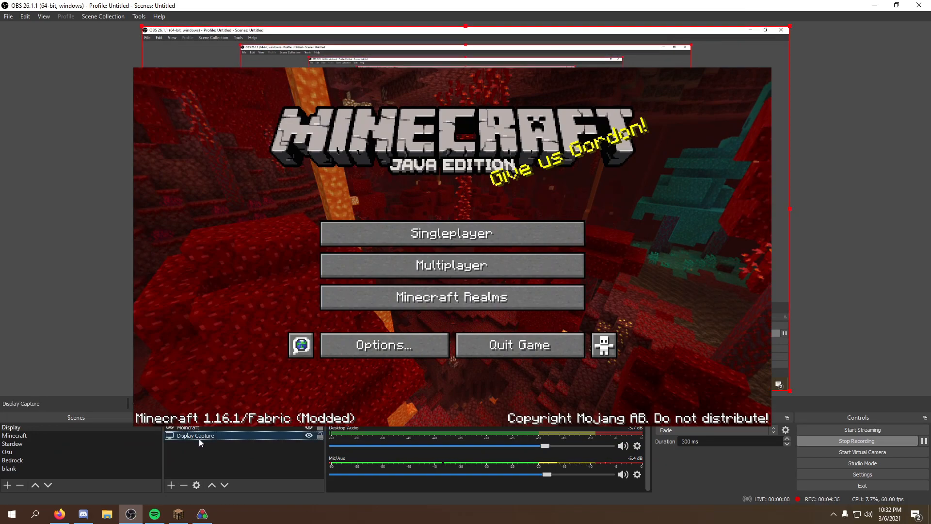
left_click(369, 194)
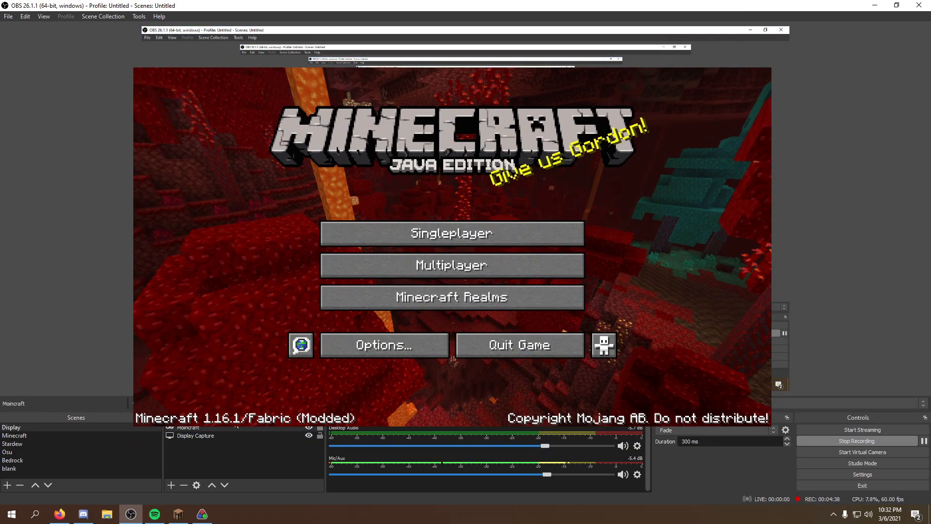
left_click(217, 434)
- Drag the Moincraft capture to a new position in the preview
mouse_move(350, 243)
left_mouse_down()
mouse_move(311, 225)
mouse_move(349, 259)
mouse_move(343, 239)
left_mouse_up()
left_click(349, 243)
left_click_drag(426, 224, 340, 180)
right_click(339, 180)
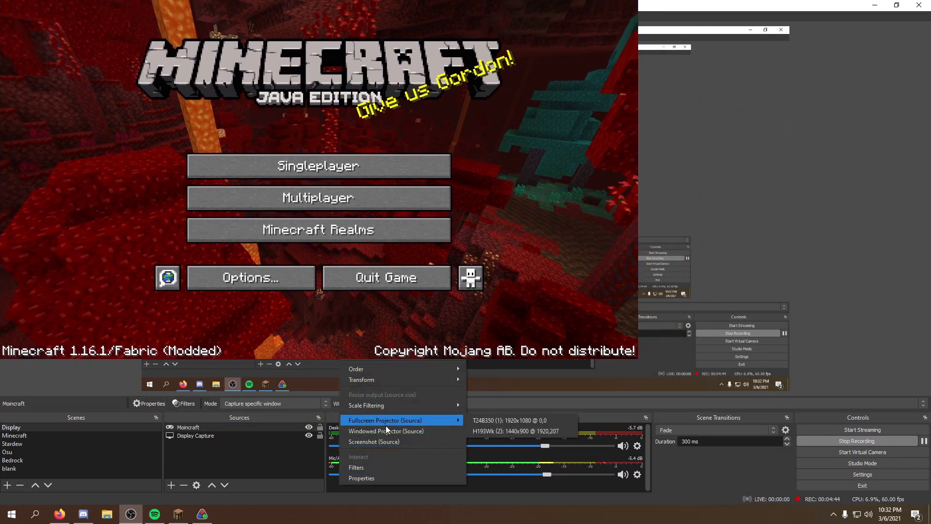
left_click(310, 223)
left_click_drag(310, 223, 456, 290)
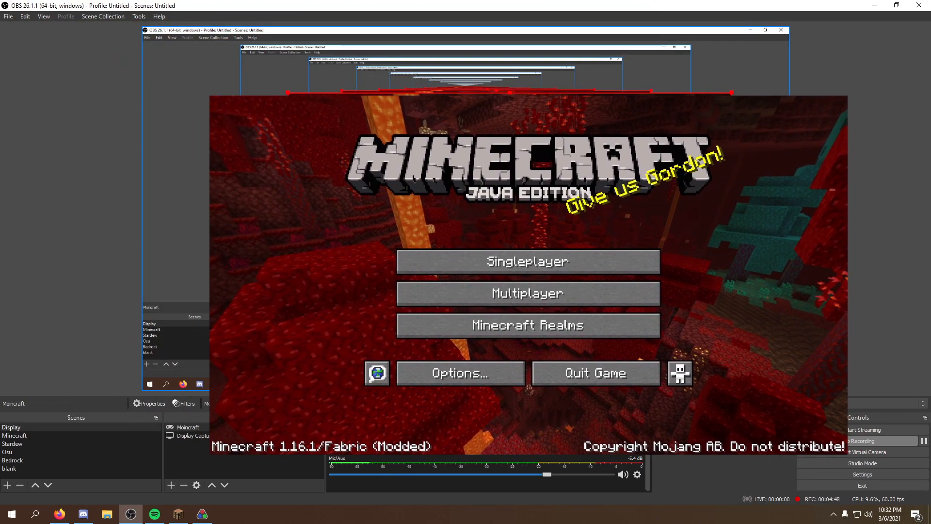
right_click(447, 289)
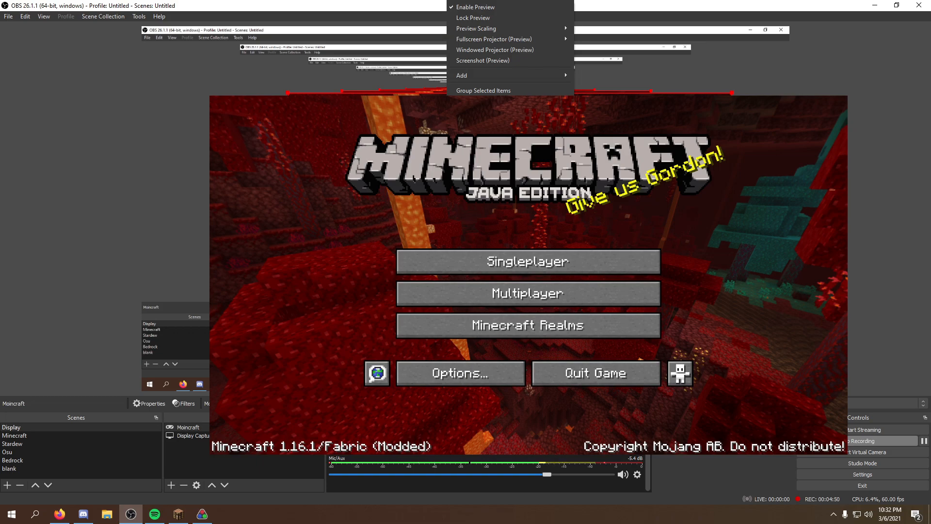
left_click(468, 189)
left_click(496, 267)
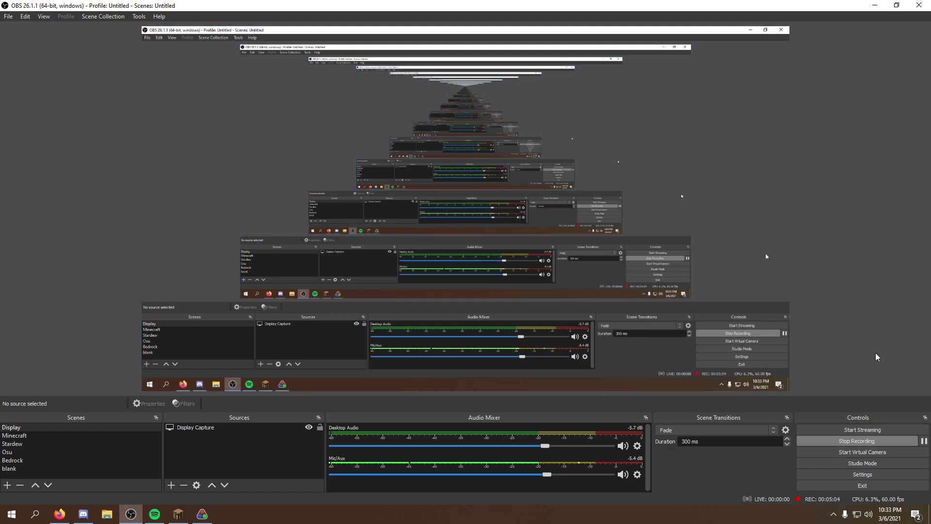
- Reopen the settings and review the Video page and the streaming and recording output settings
left_click(849, 471)
left_click(241, 184)
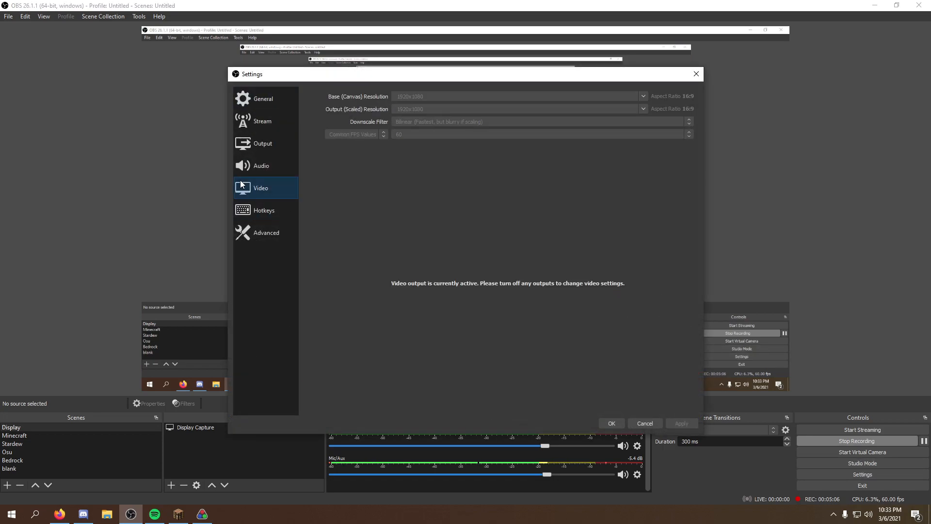
left_click(264, 143)
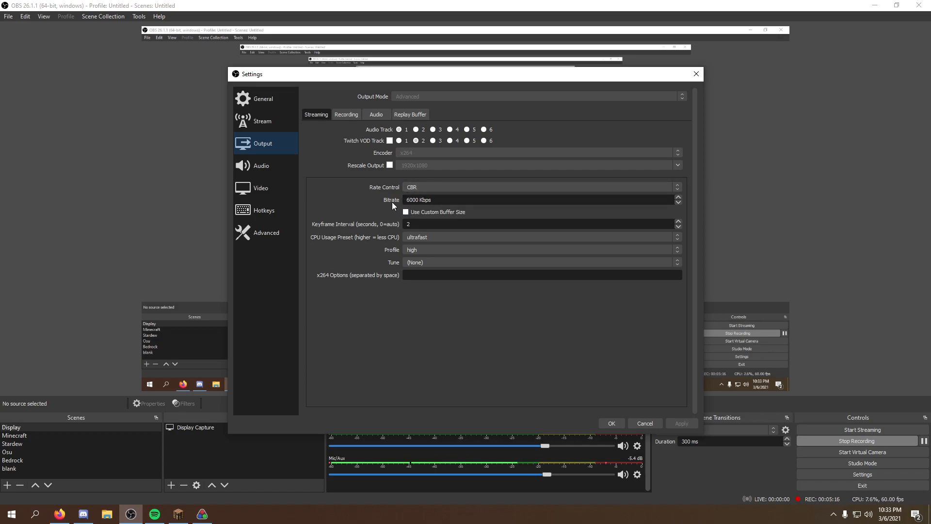
left_click_drag(453, 199, 372, 194)
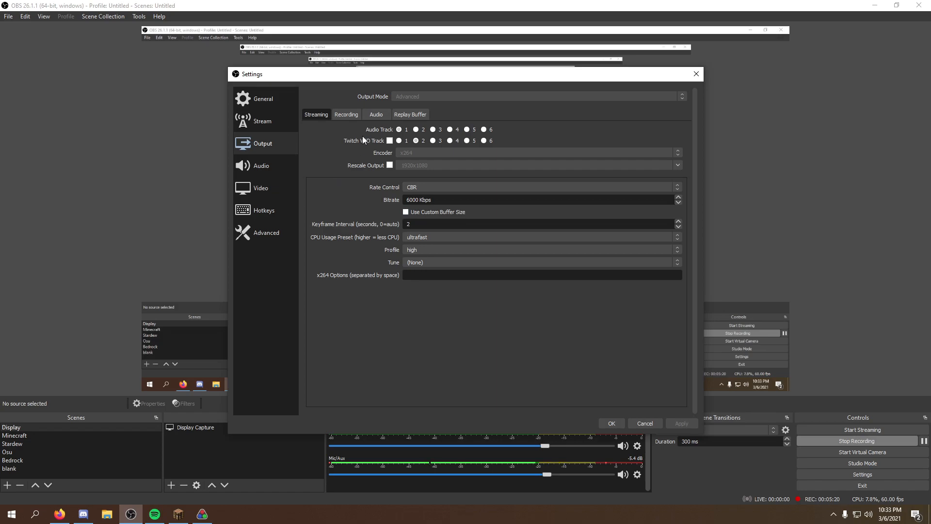
key("ctrl+Tab")
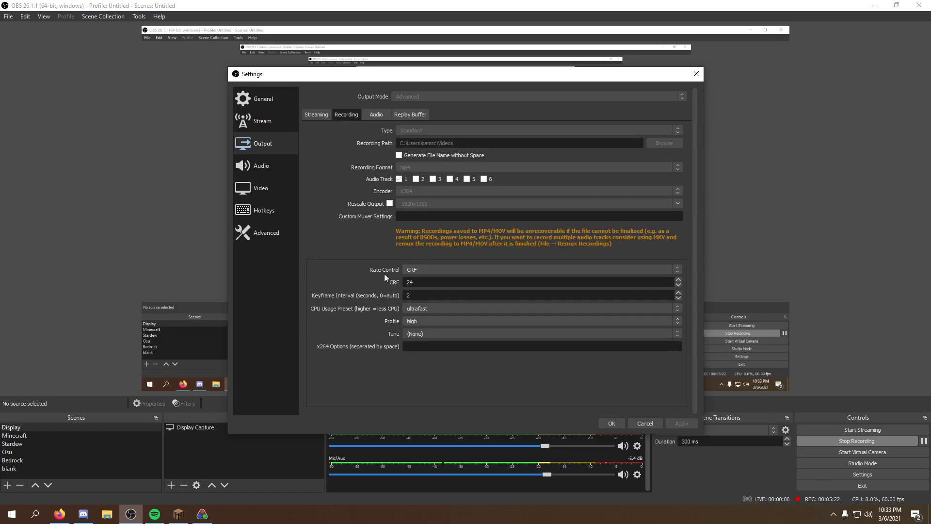
left_click(323, 117)
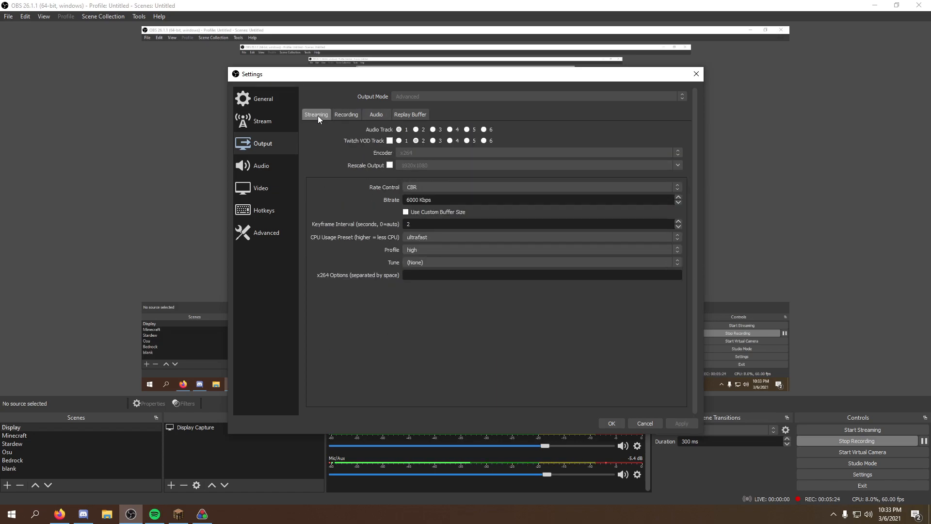